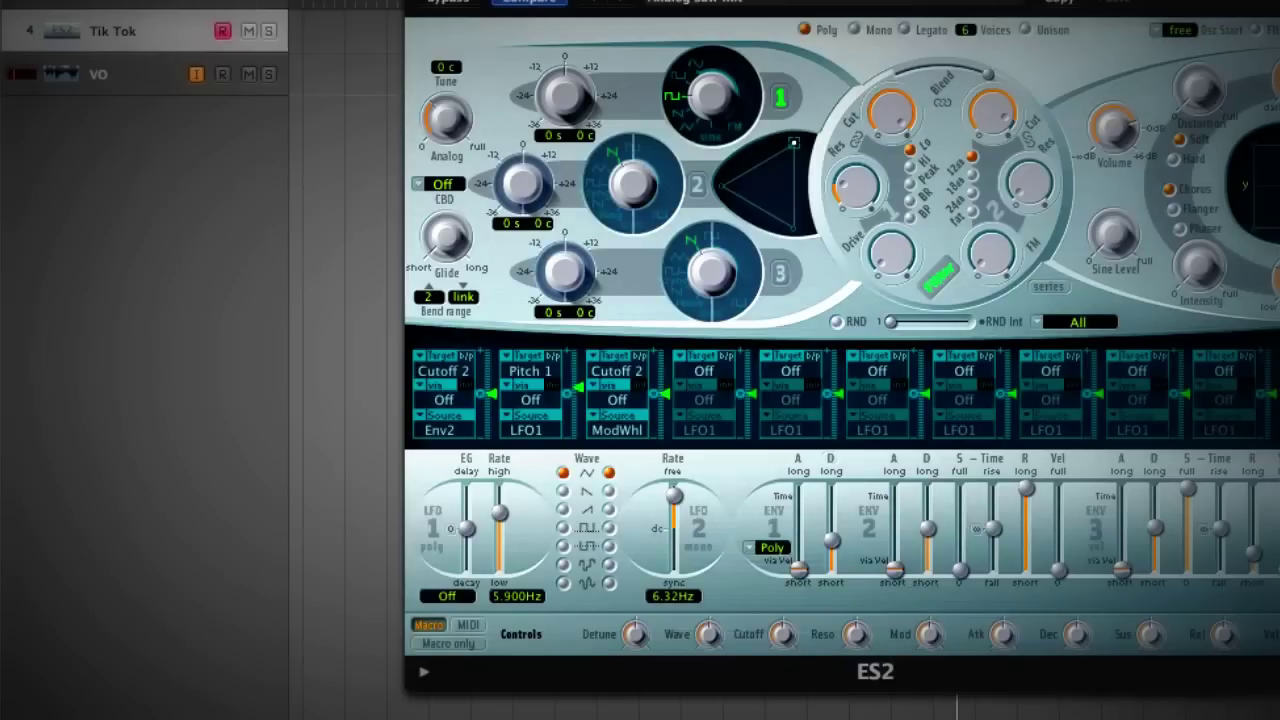
Close the ES2 window so the green Tik tok region on the Tik Tok track is visible.
key("super+w")
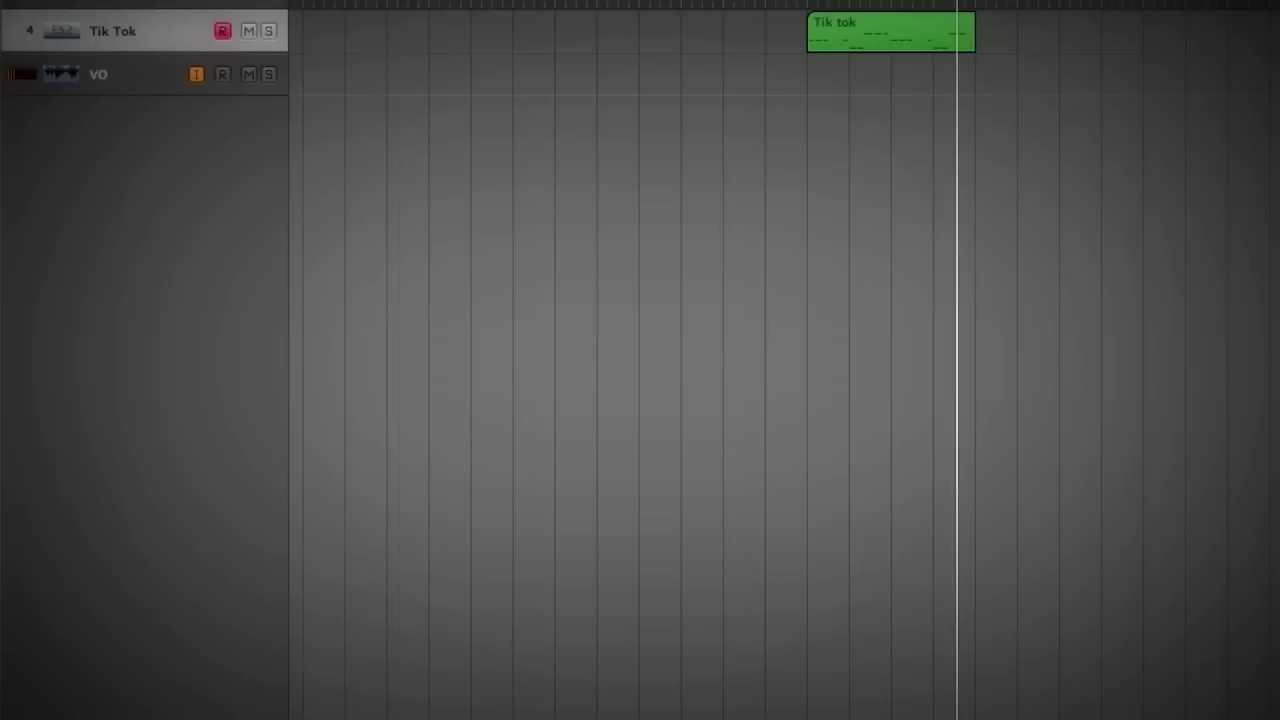
Open the Tik tok region in the Piano Roll, play it from bar 13, and show ES2 again.
left_click(889, 37)
double_click(889, 37)
key("space")
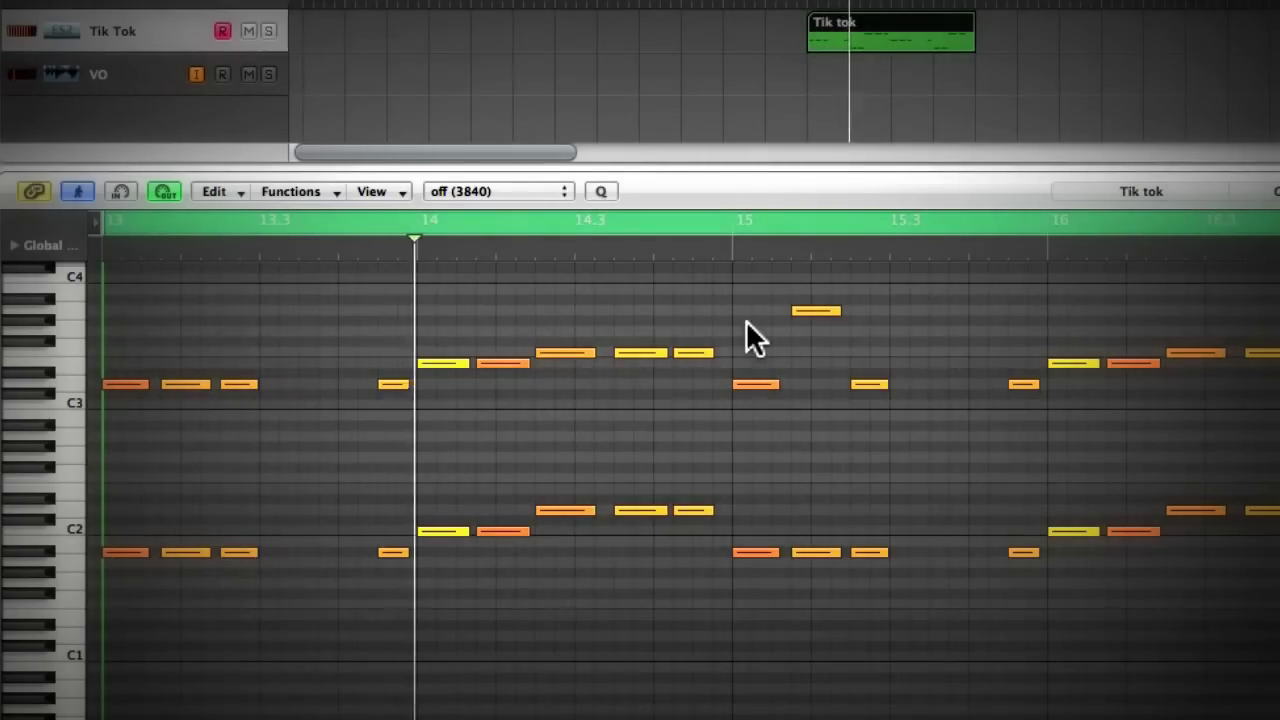
key("v")
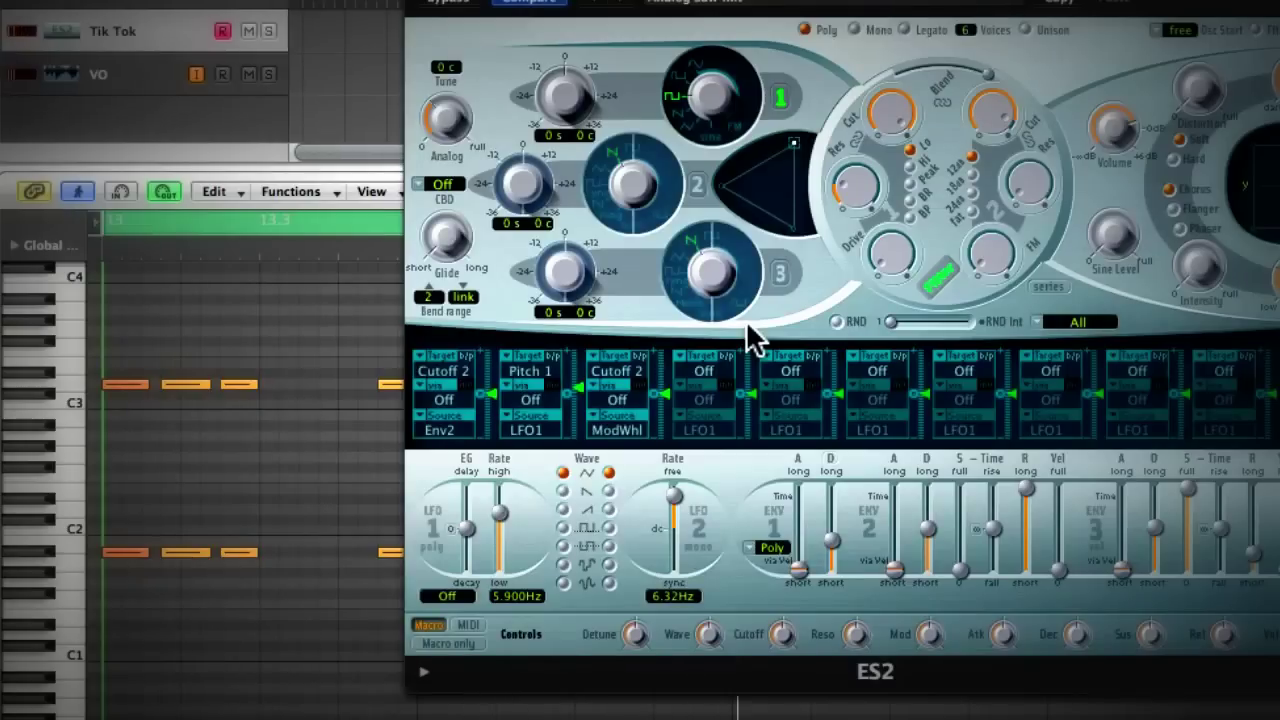
key("v")
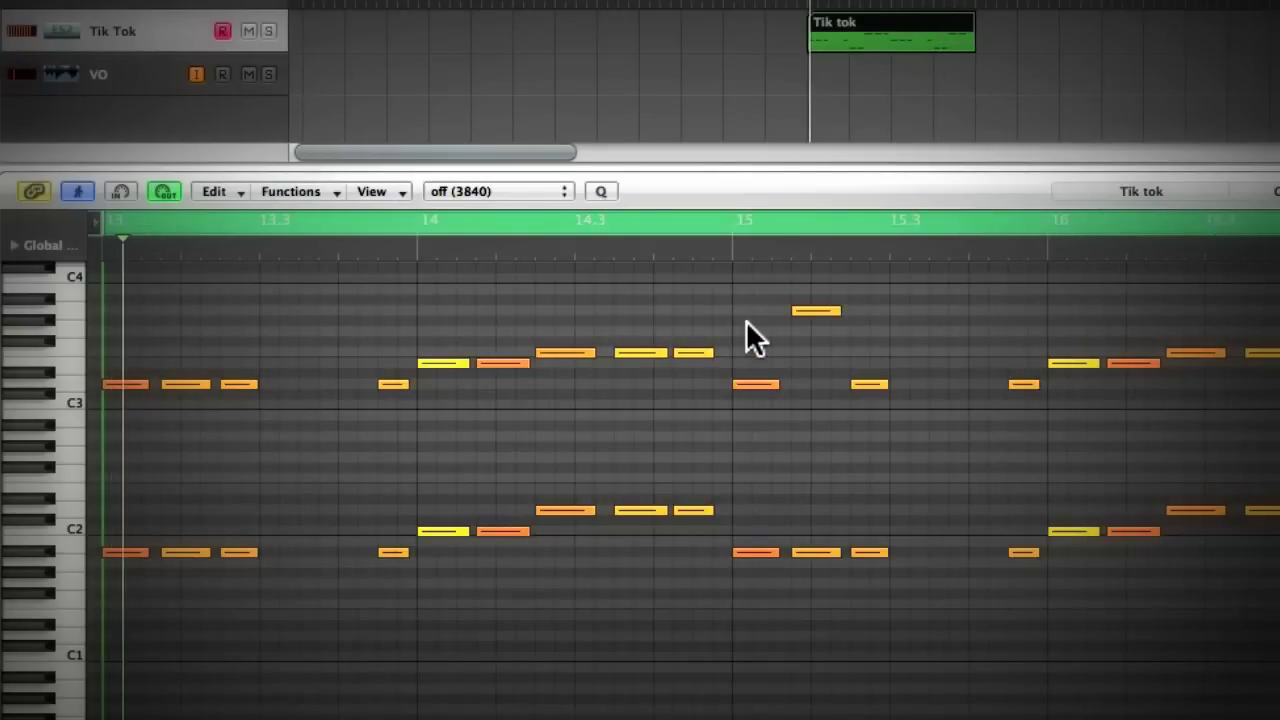
key("v")
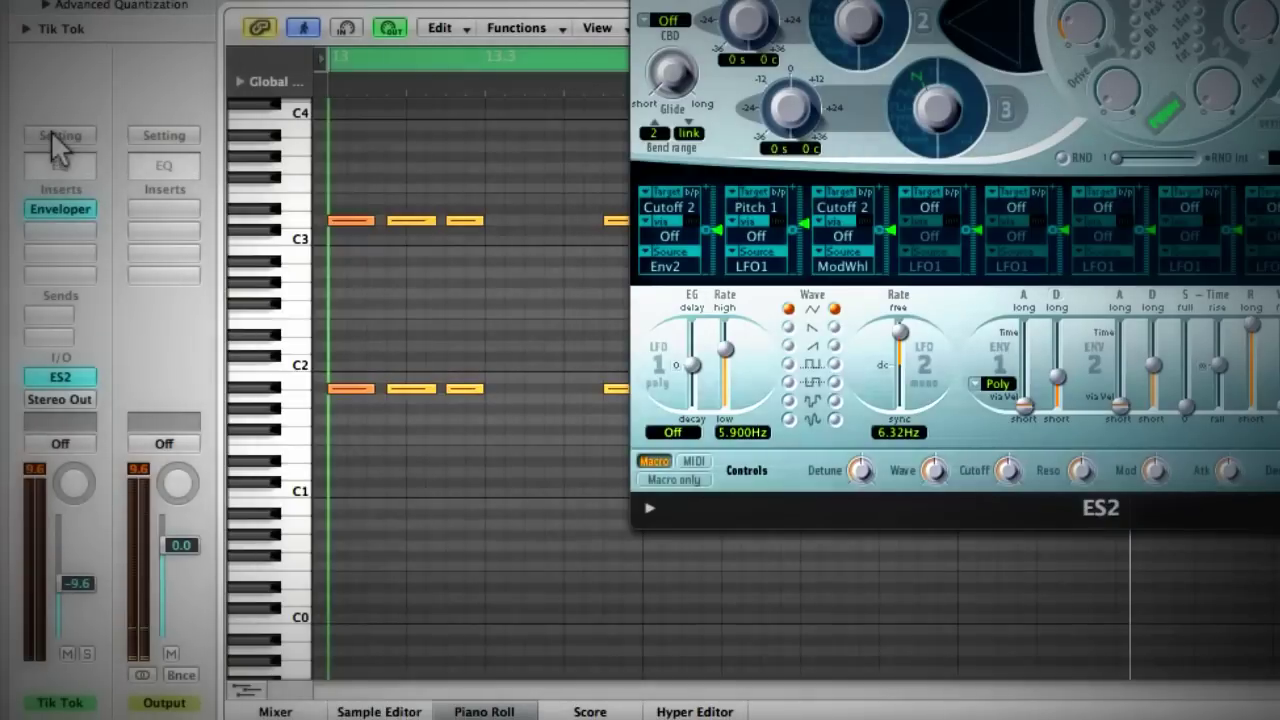
Reset the Tik Tok channel strip and load ES2 (Synthesizer 2) as a stereo instrument.
left_click(58, 136)
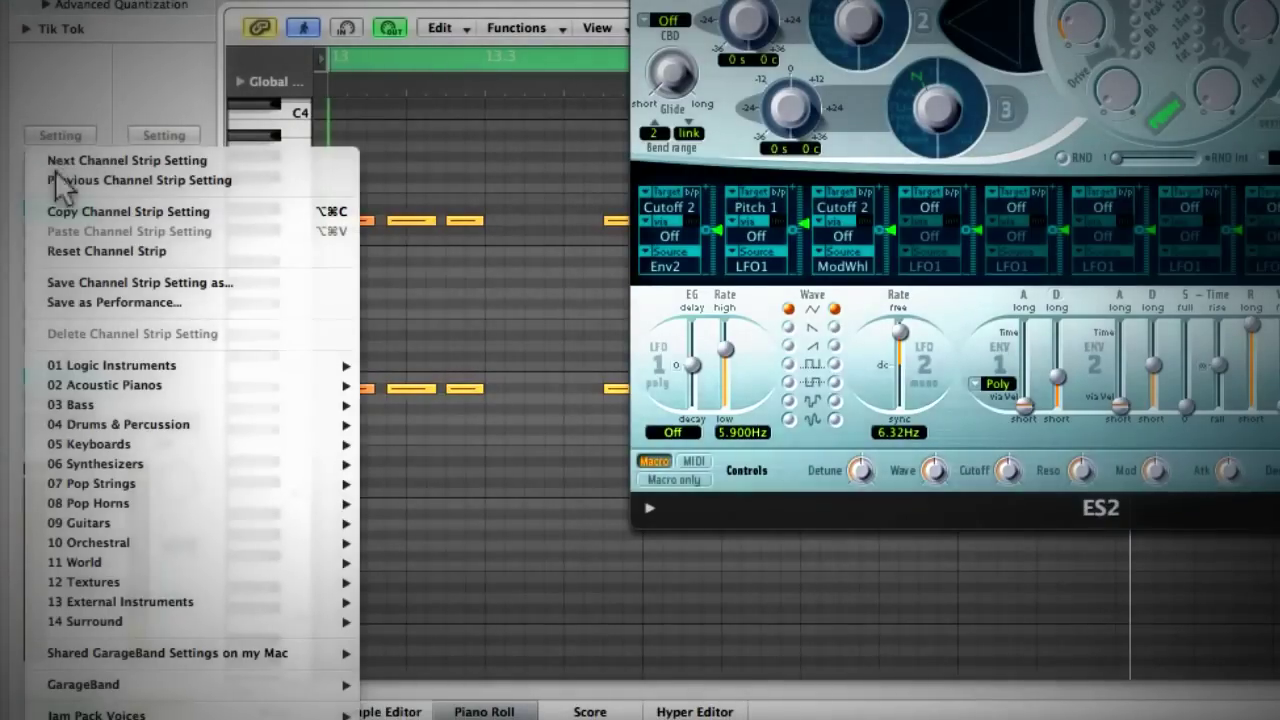
left_click(80, 250)
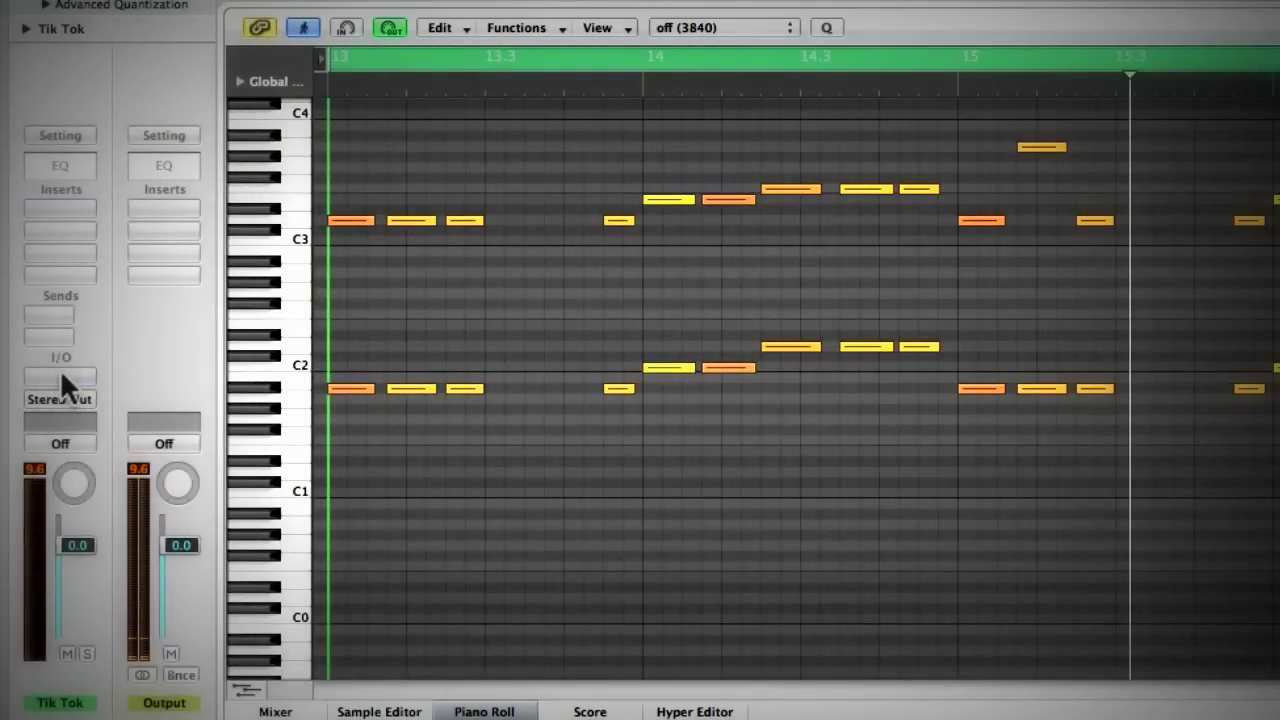
left_click(60, 375)
mouse_move(160, 500)
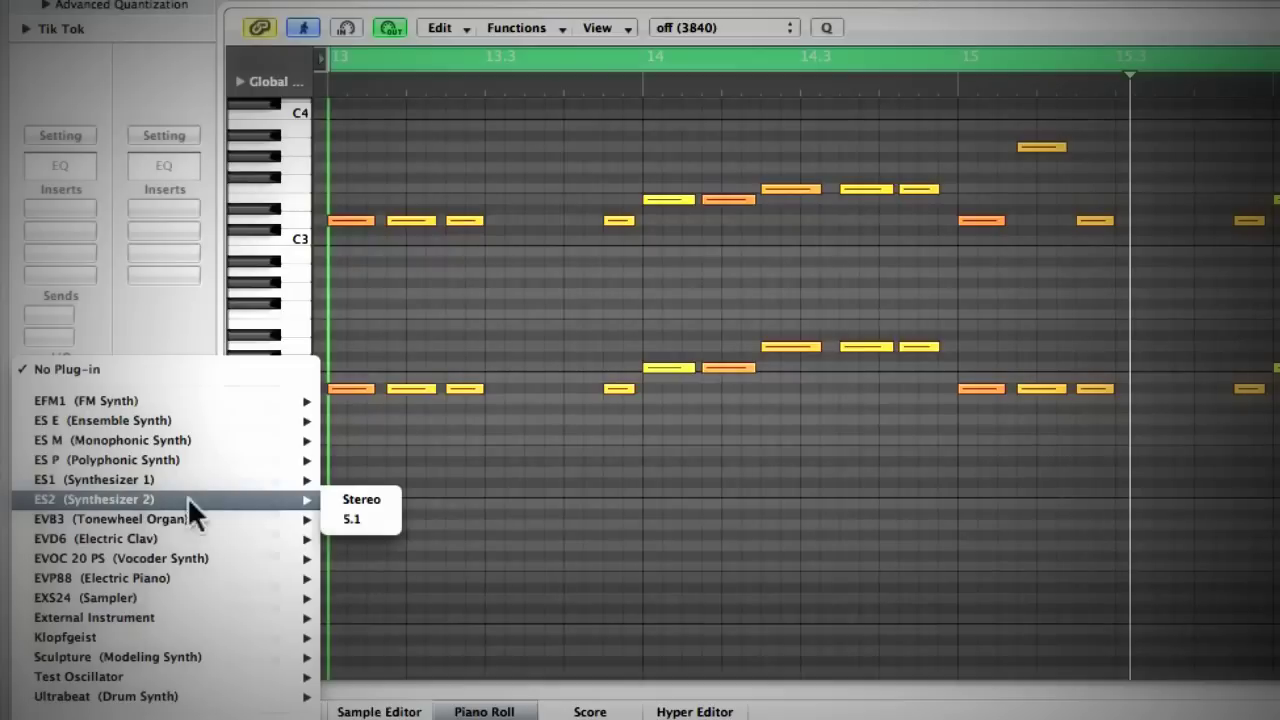
left_click(353, 495)
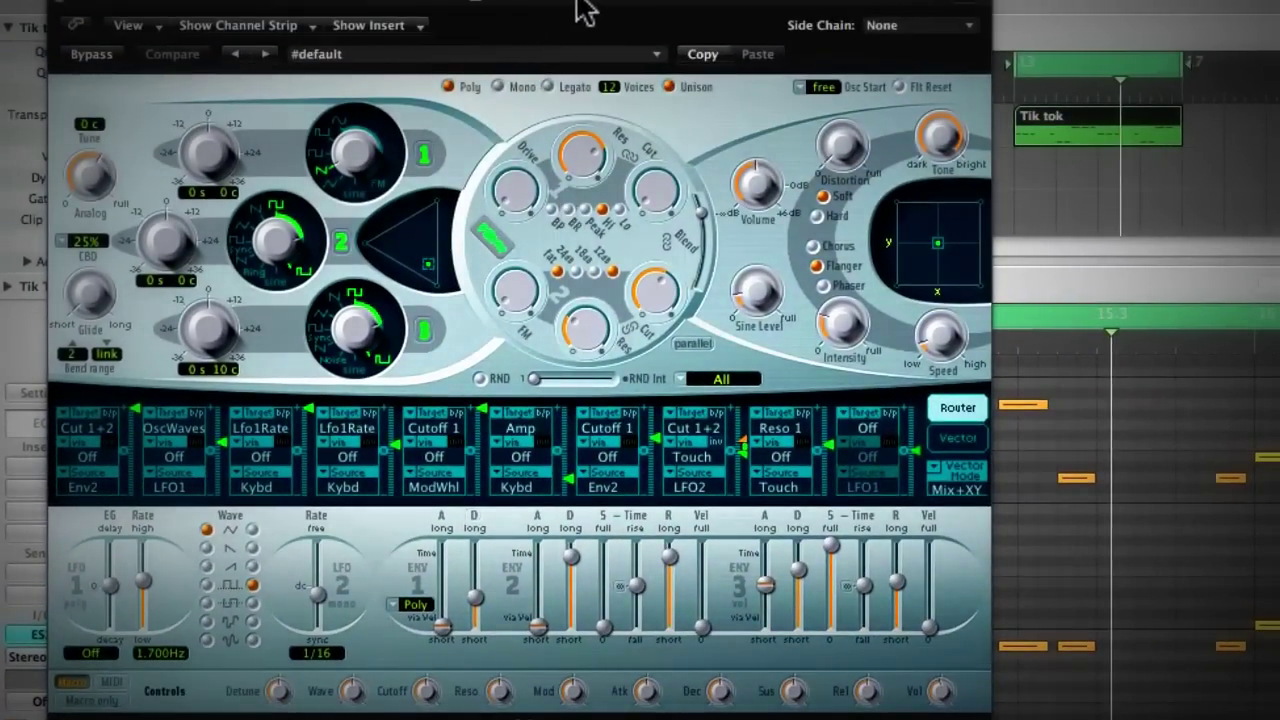
Load the 12 Tutorial Settings > Analog Saw Init preset into ES2.
left_click_drag(585, 10, 1149, 5)
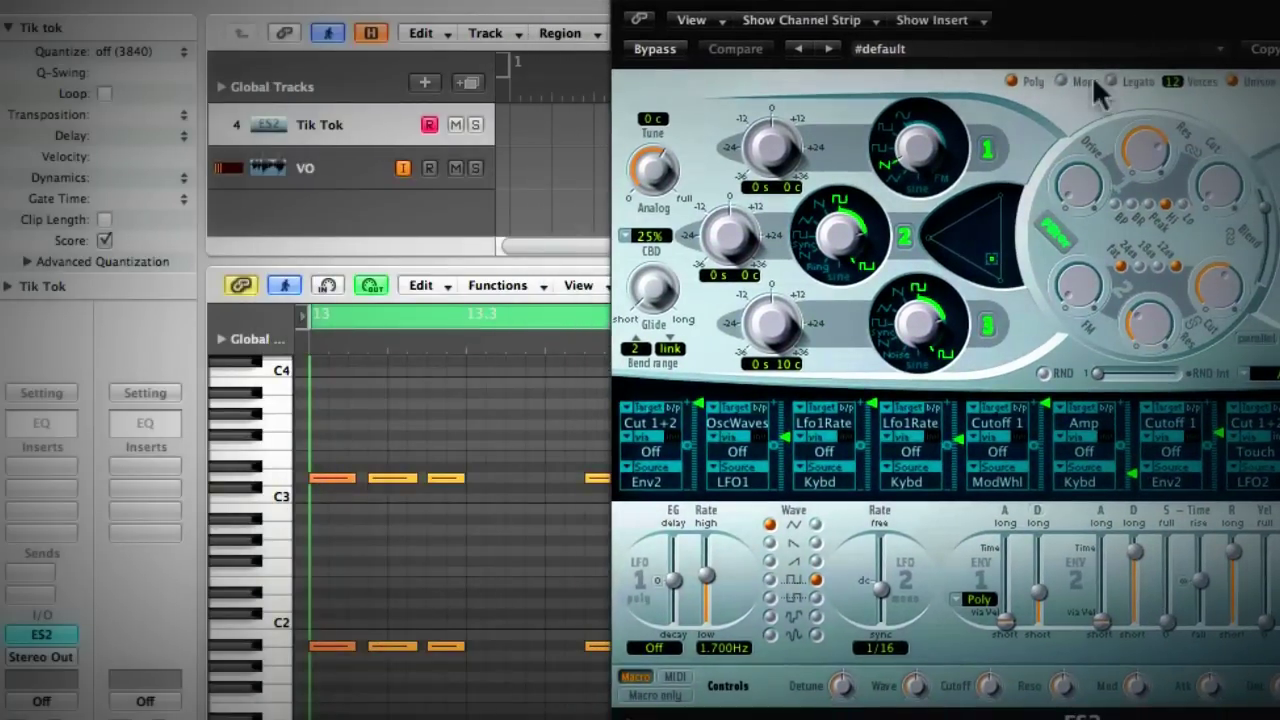
left_click(932, 50)
mouse_move(1026, 580)
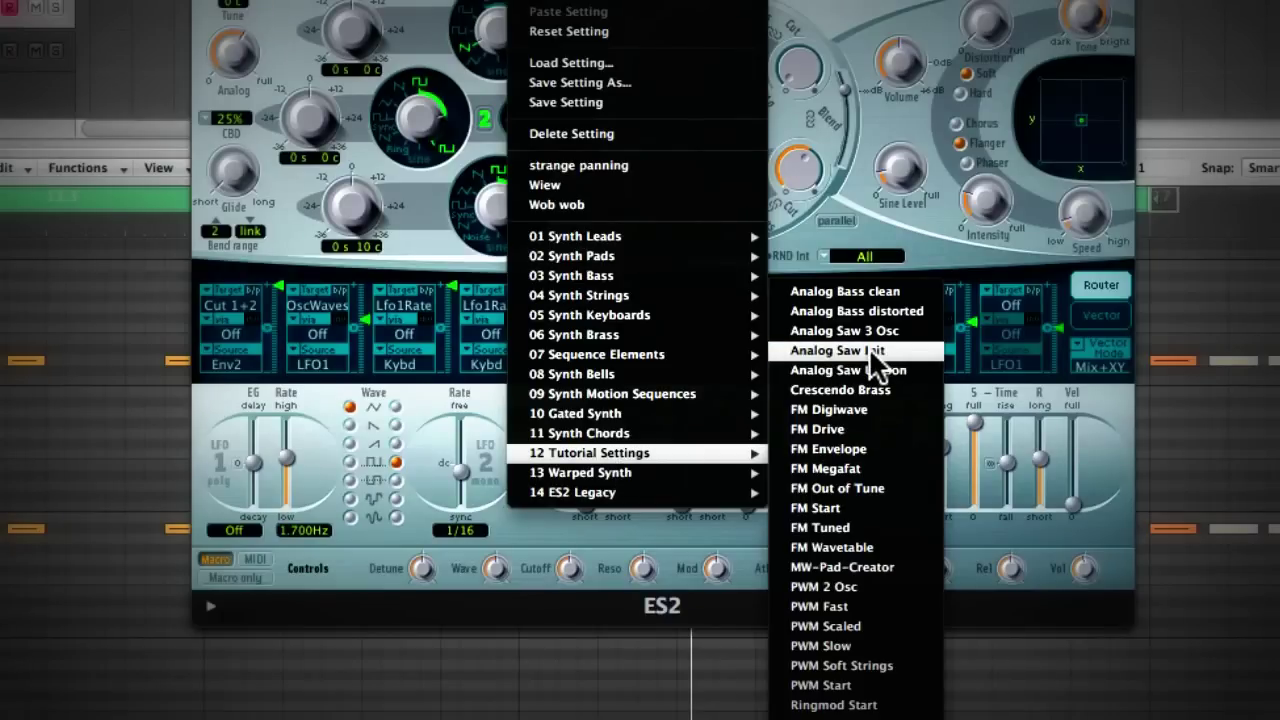
left_click(869, 350)
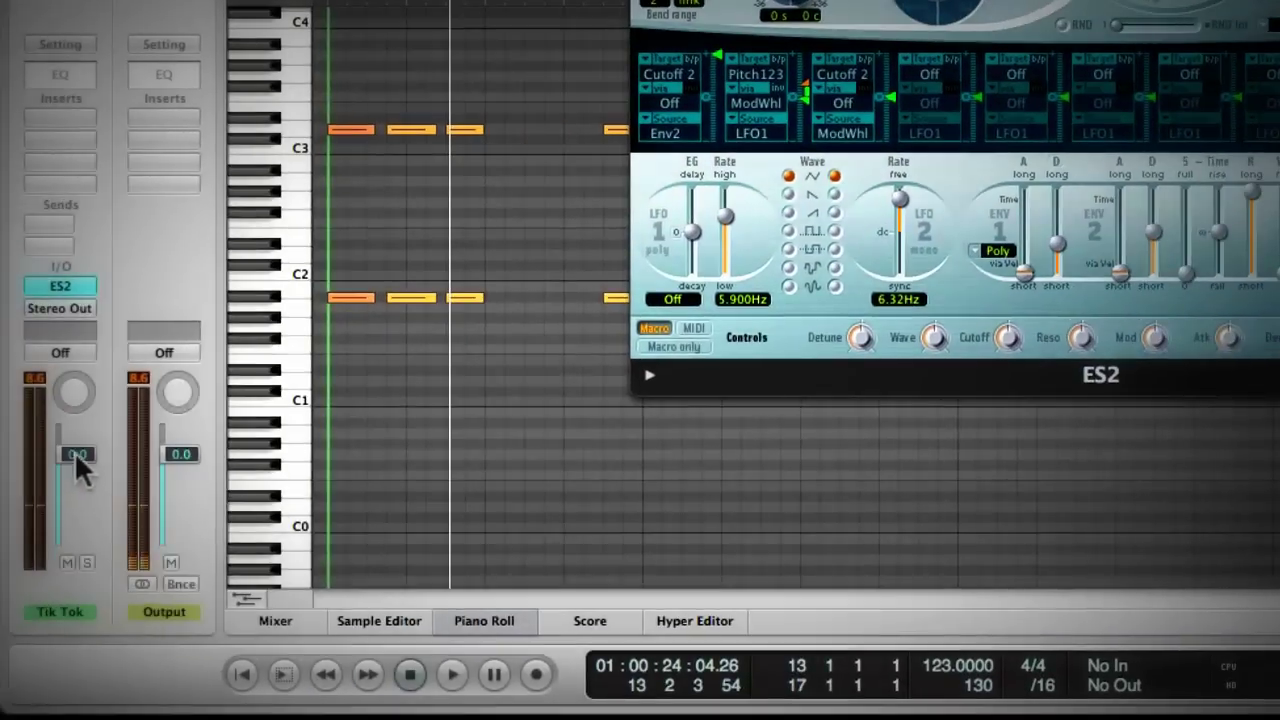
Lower the Tik Tok fader, set Osc 1 to square, enable Unison, and set Analog to about 0.038.
left_click_drag(76, 457, 76, 512)
key("space")
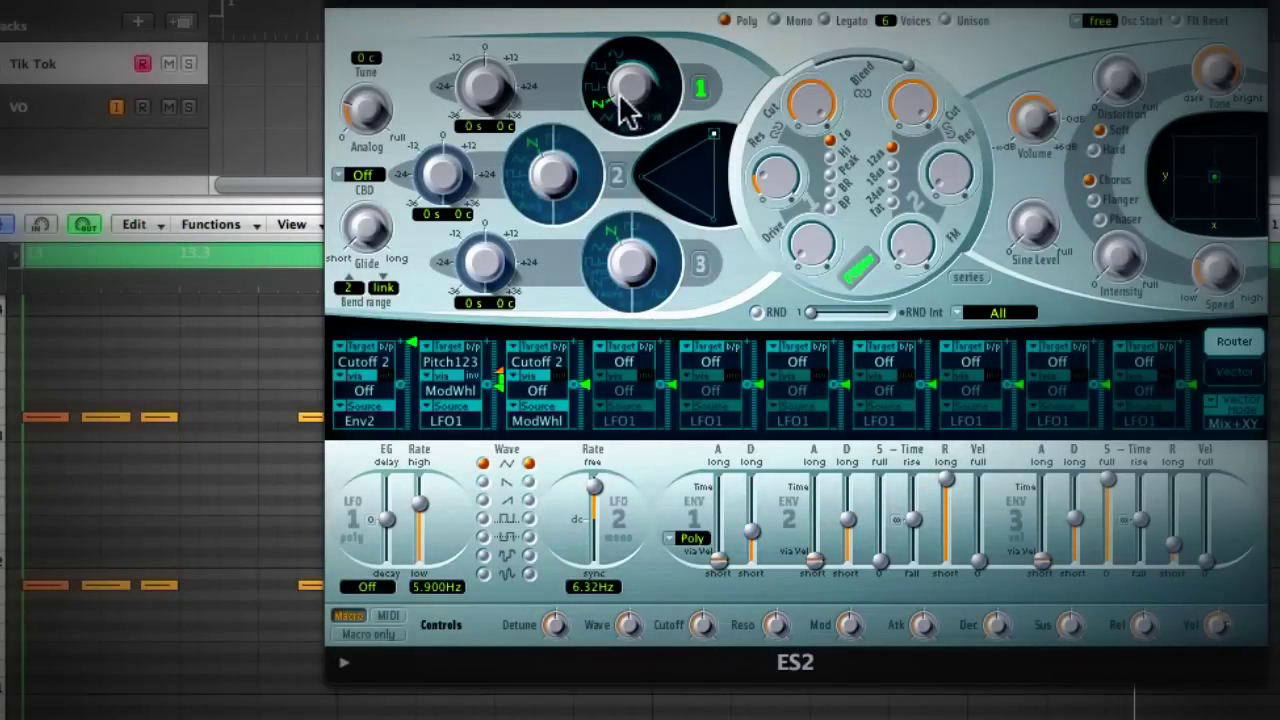
left_click_drag(624, 88, 619, 77)
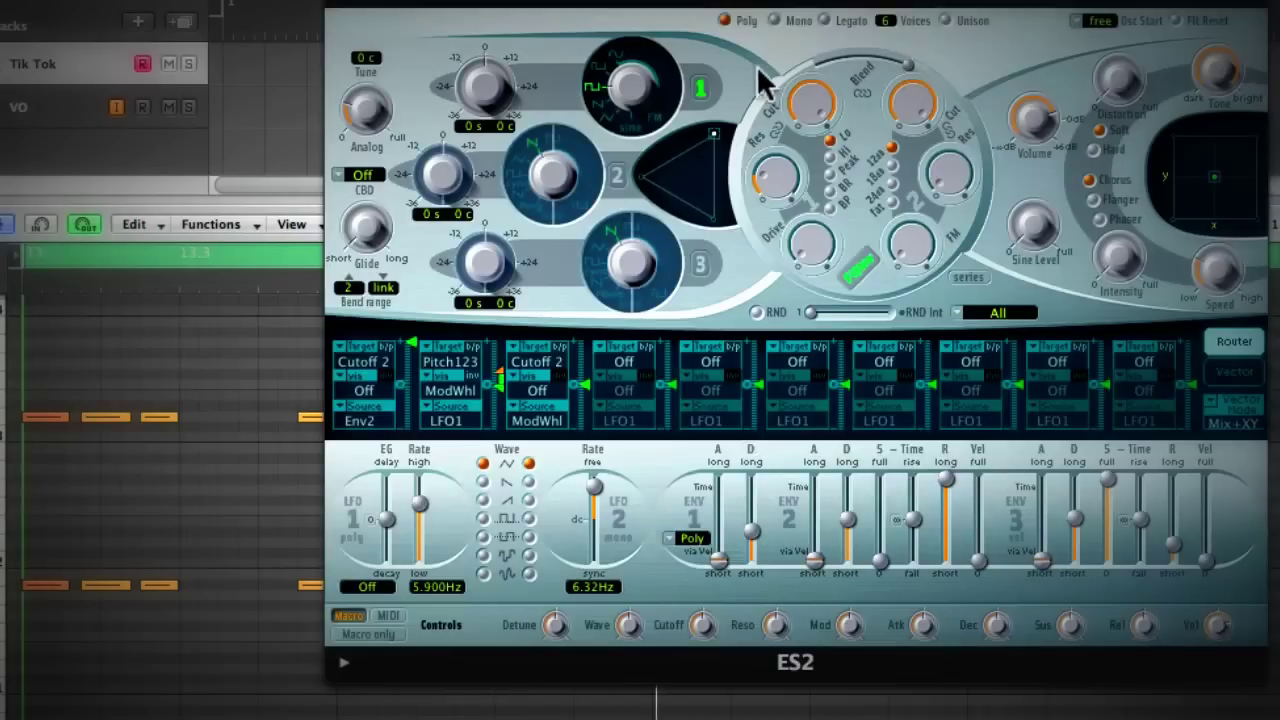
left_click(945, 21)
mouse_move(372, 116)
left_click_drag(372, 116, 370, 117)
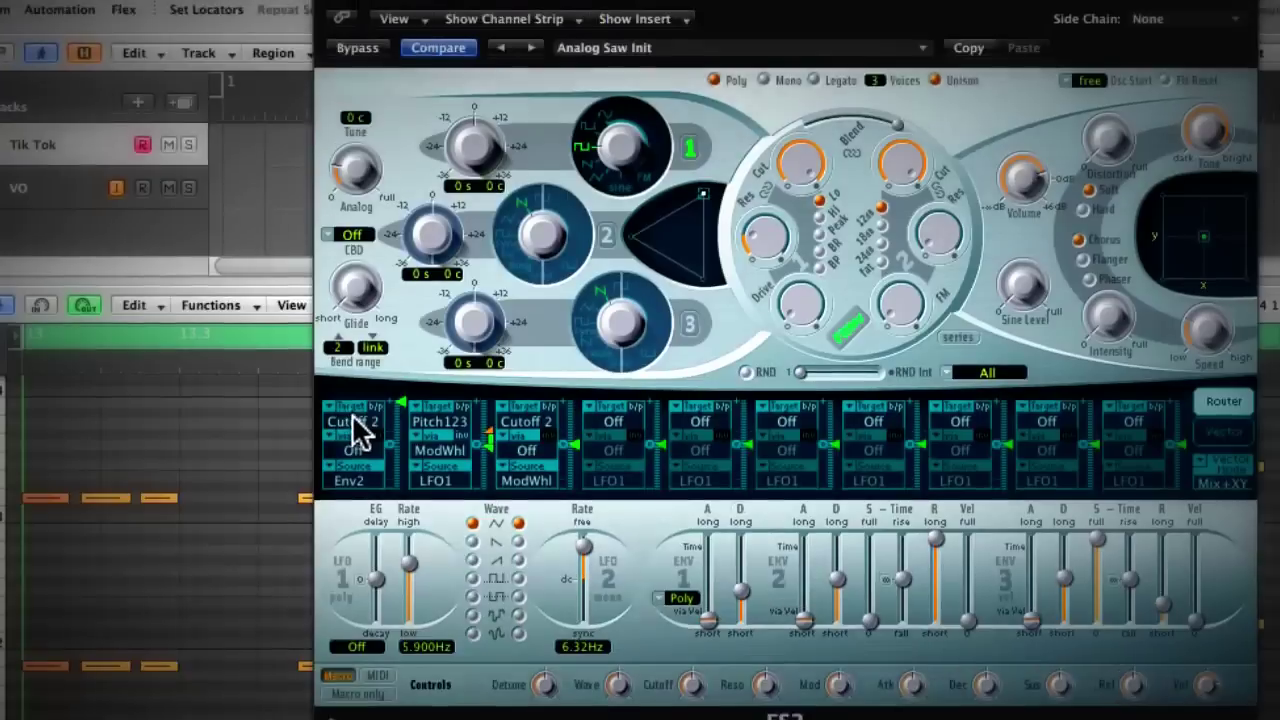
Route LFO1 to Pitch 1 in mod matrix slot 1 with a small positive intensity.
left_click(355, 342)
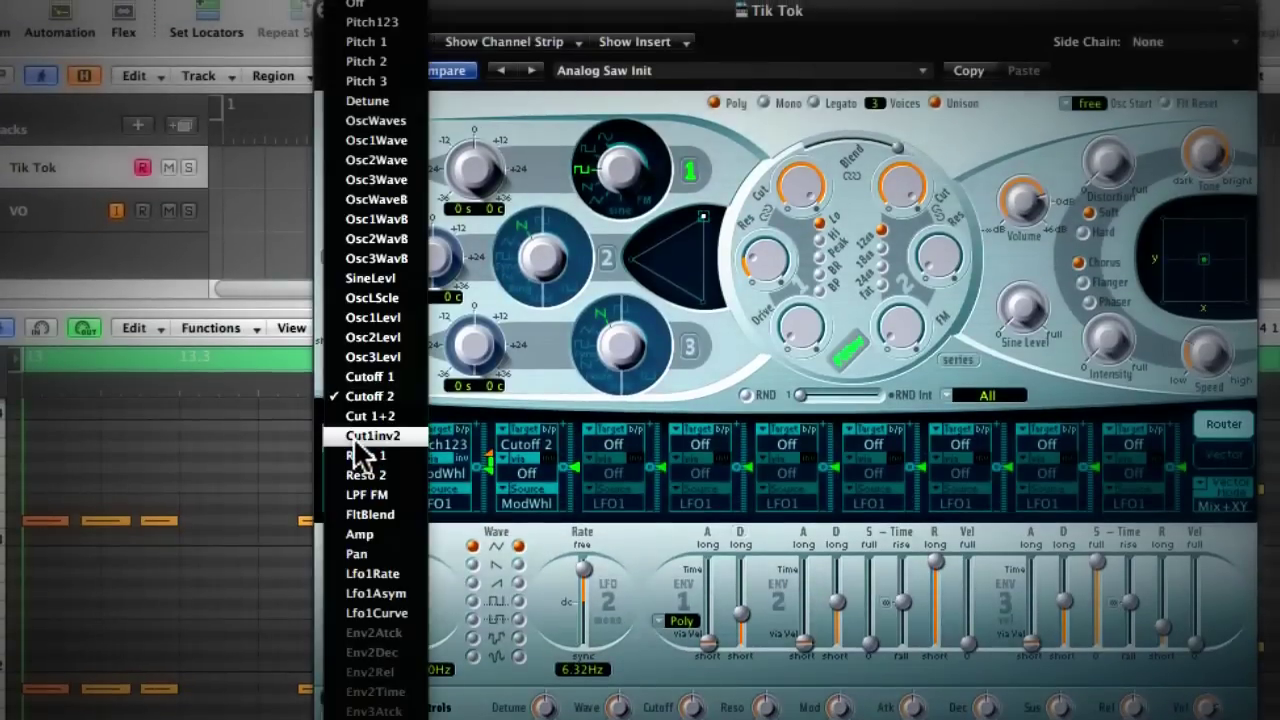
left_click(362, 41)
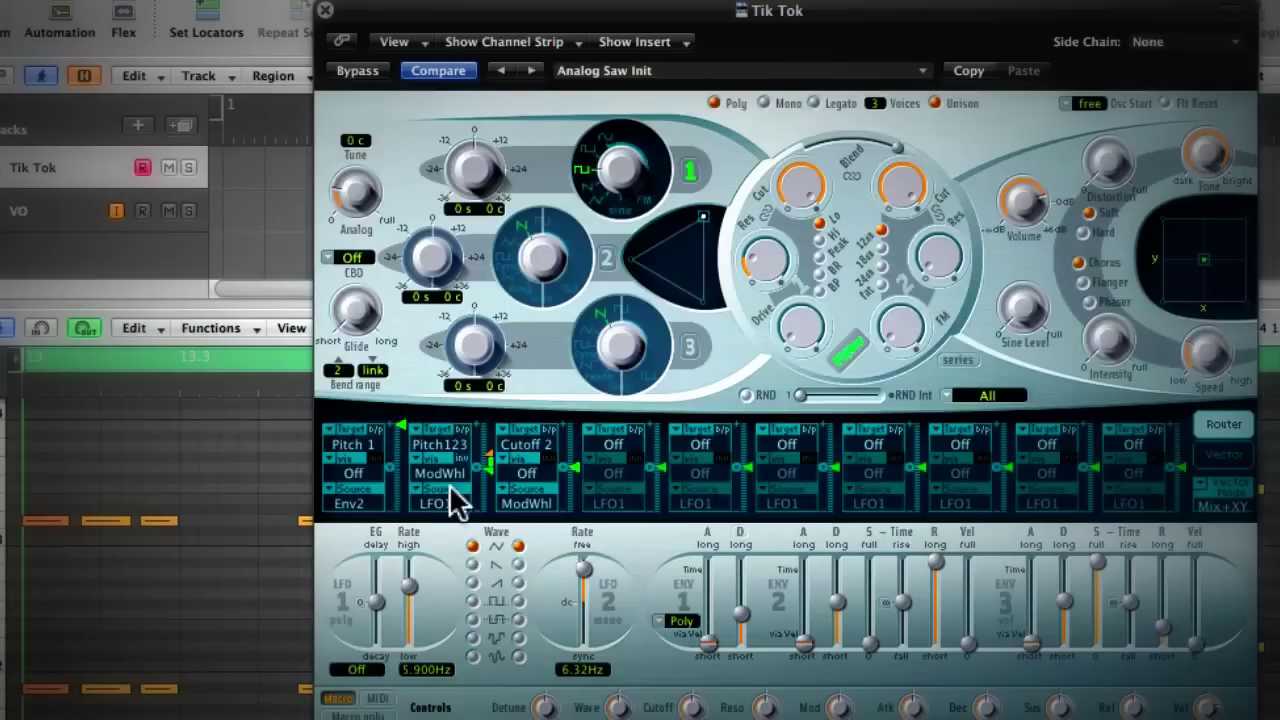
left_click(362, 505)
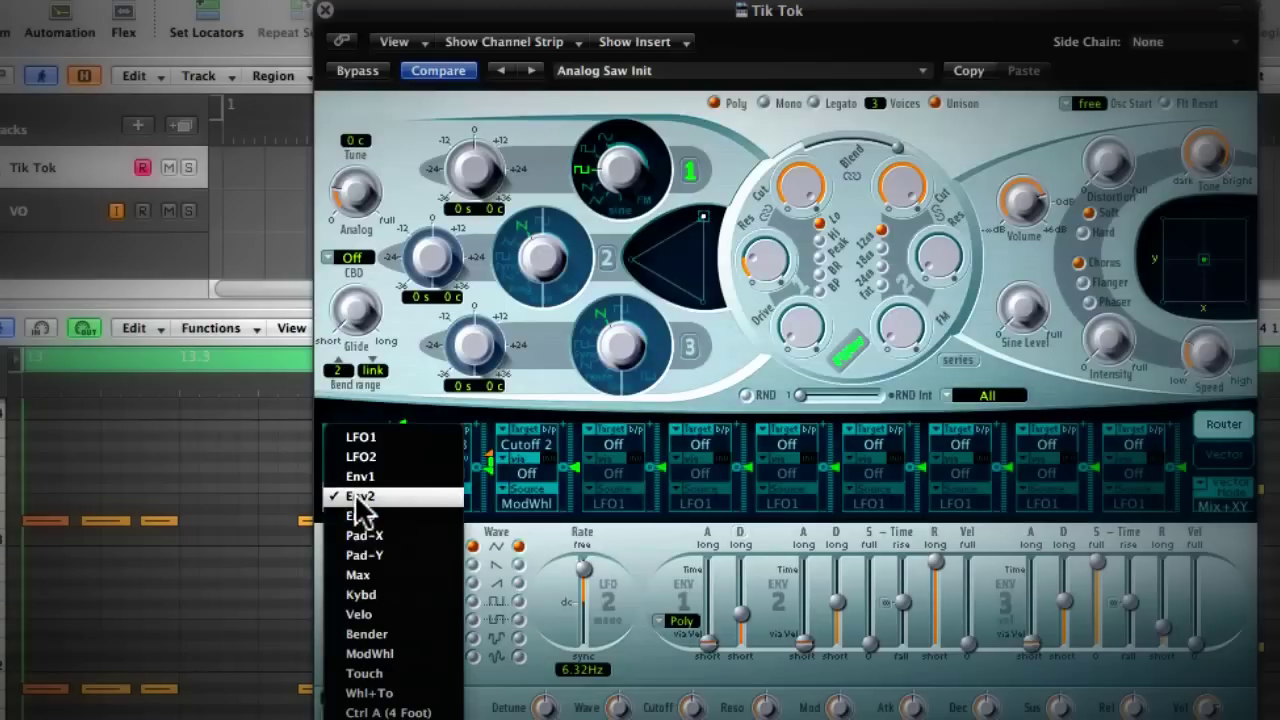
left_click(378, 440)
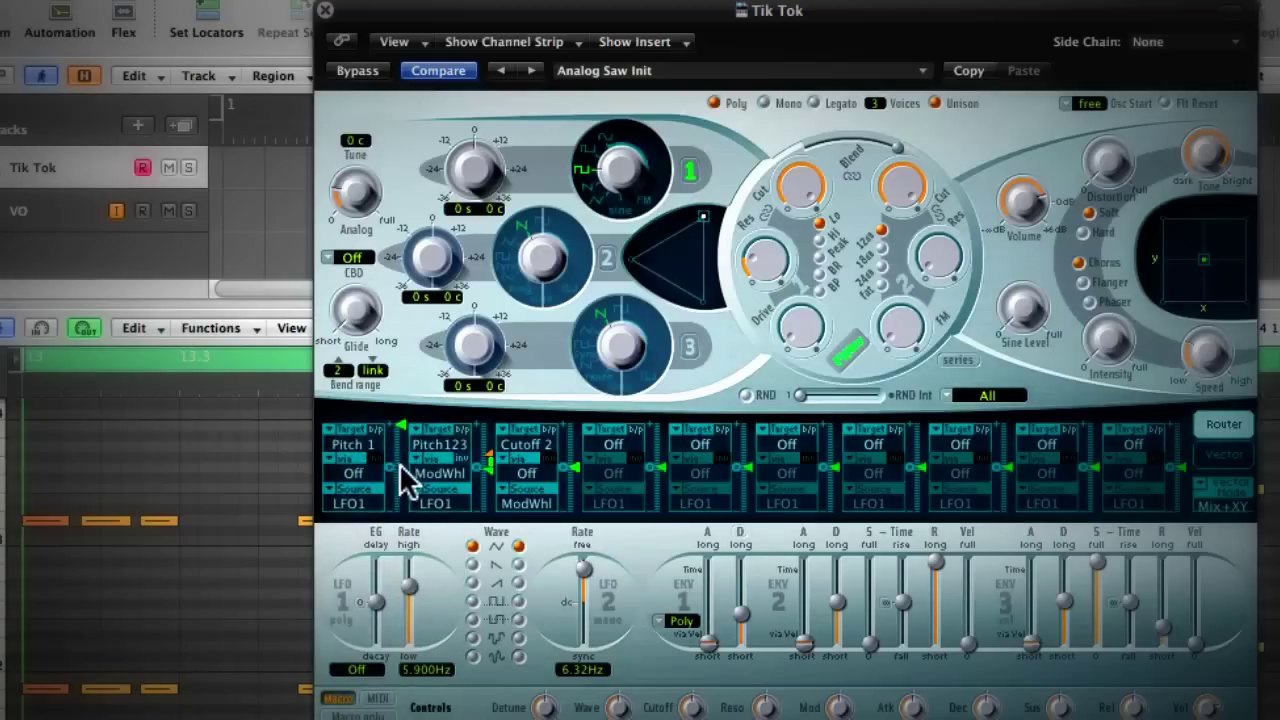
left_click_drag(397, 461, 390, 466)
left_click(402, 466)
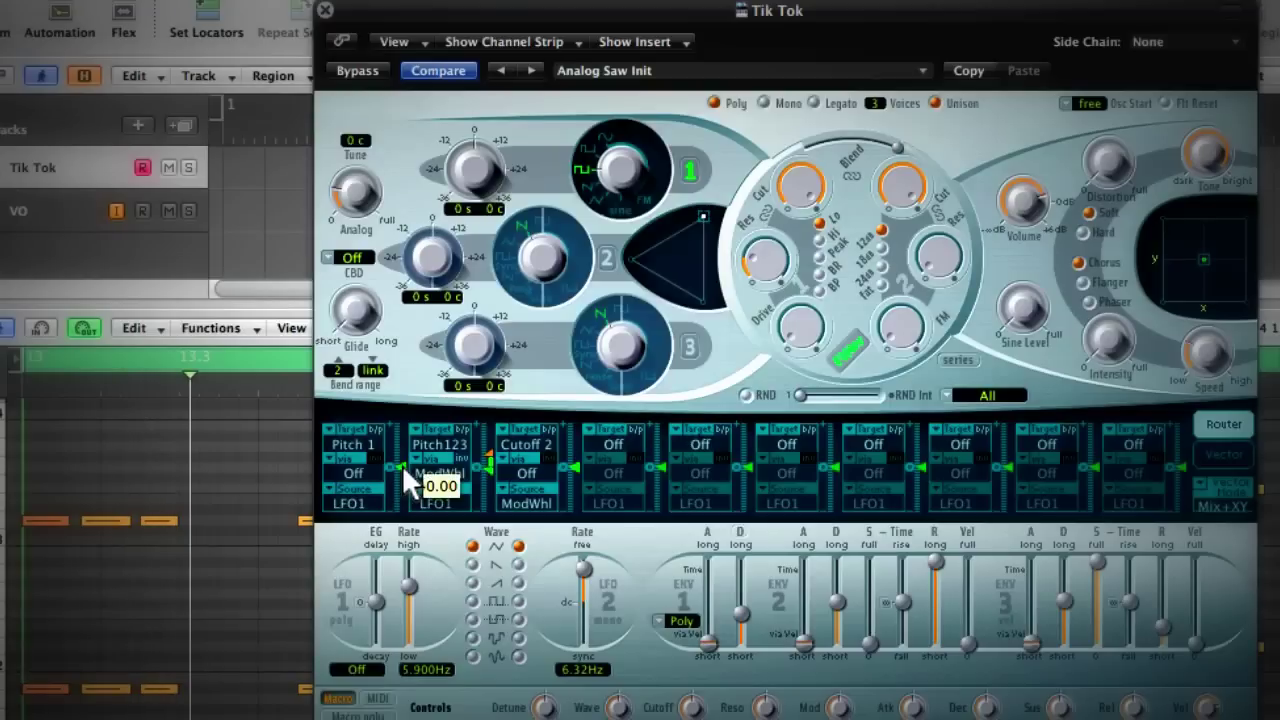
mouse_move(404, 468)
left_mouse_down()
mouse_move(401, 446)
mouse_move(405, 462)
left_mouse_up()
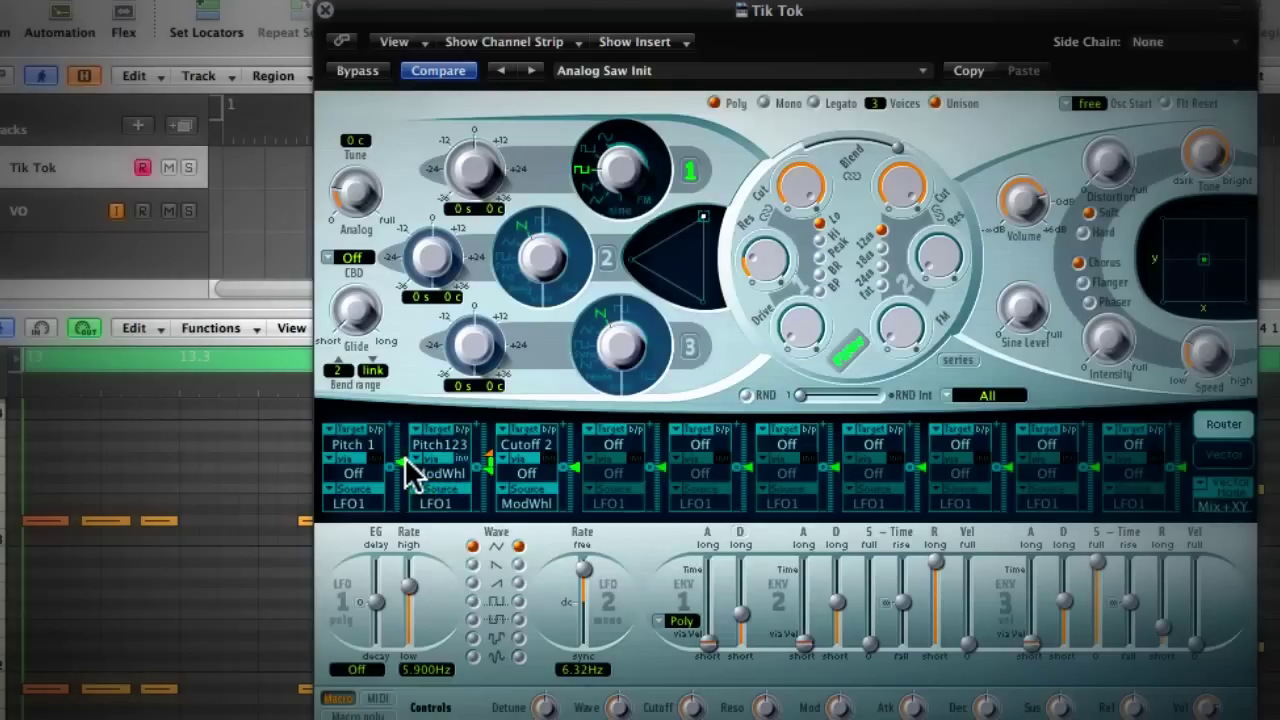
mouse_move(405, 462)
Change ES2's Osc Start mode from free to hard and play the part back.
left_click(1087, 104)
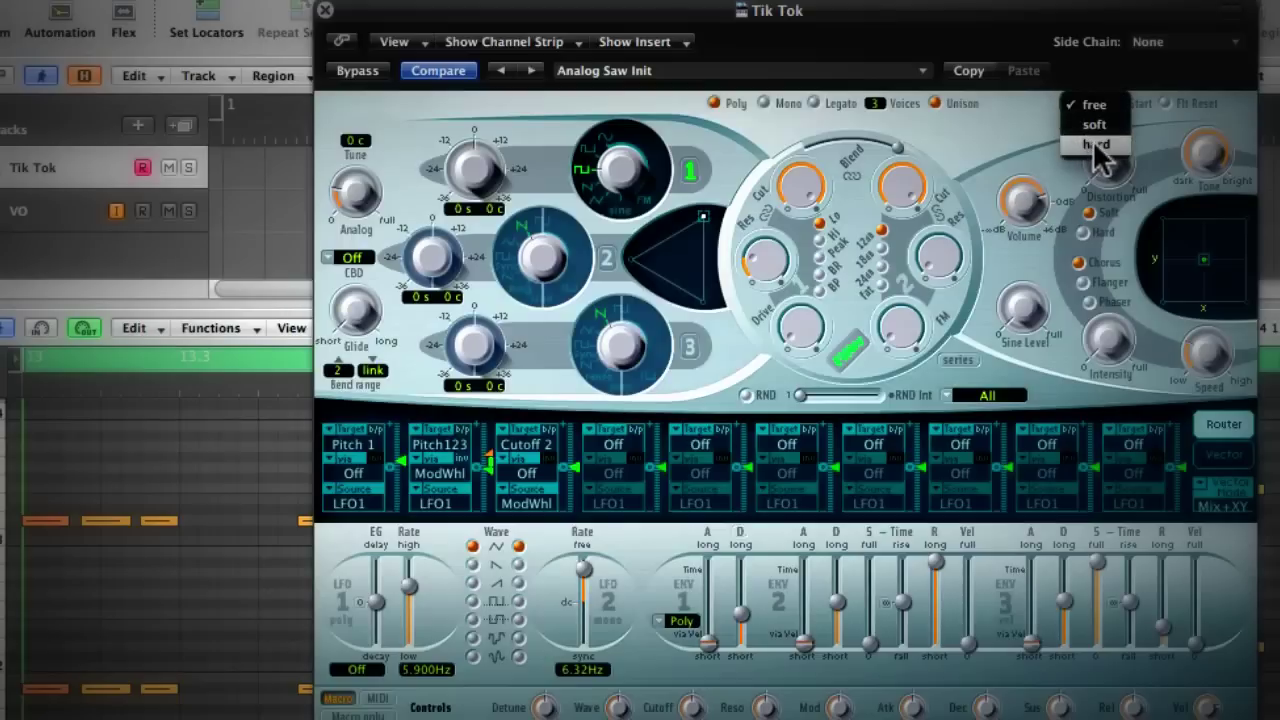
left_click(1096, 146)
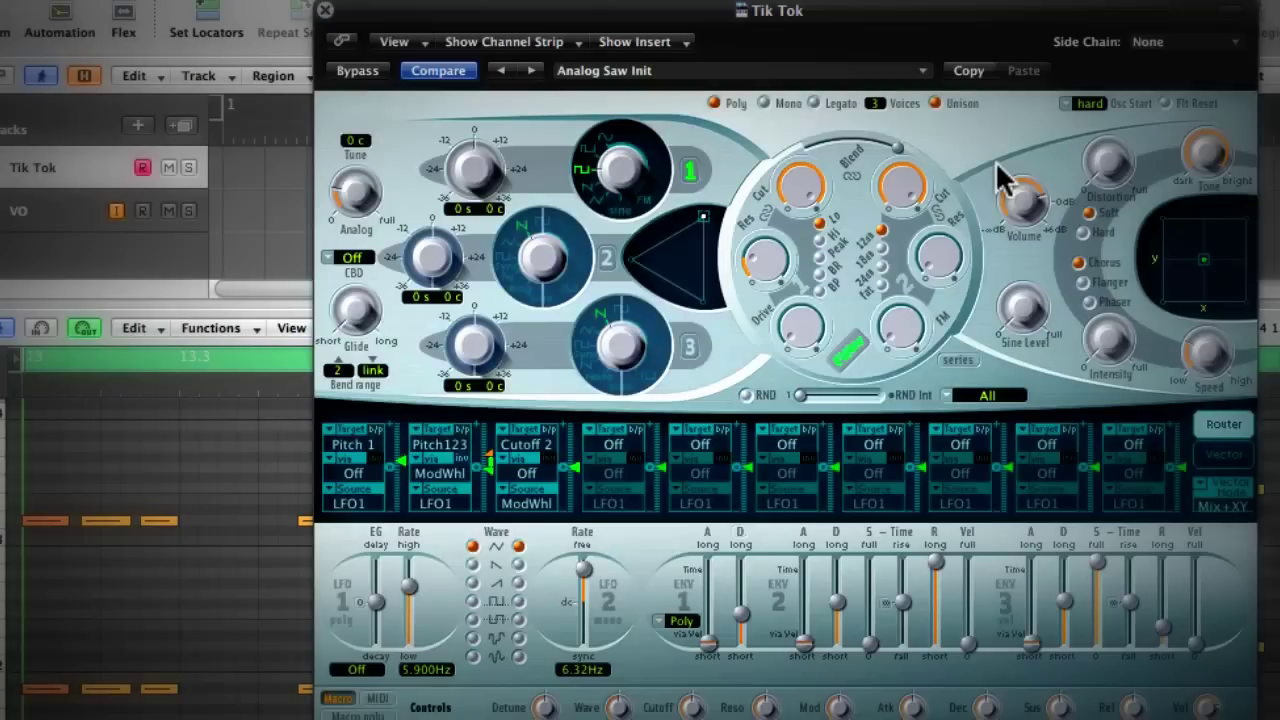
key("space")
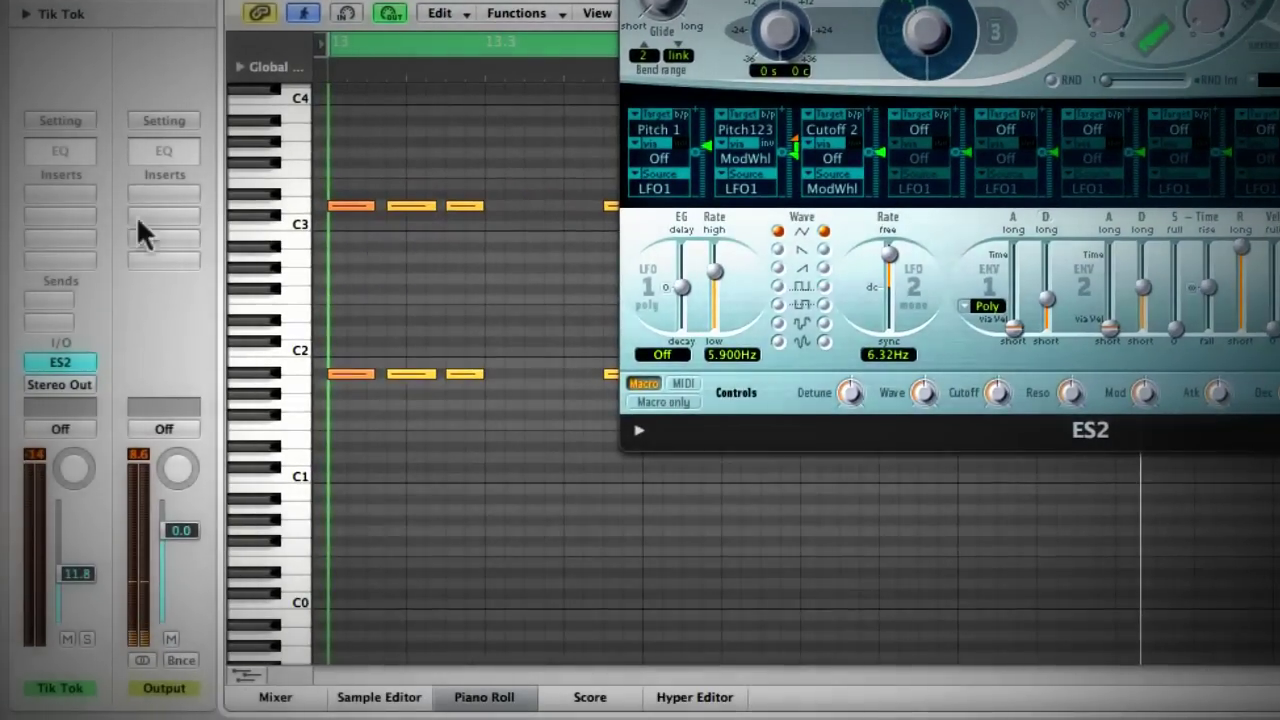
Insert a stereo Enveloper (Dynamics > Enveloper > Stereo) on the Tik Tok channel strip.
left_click(55, 188)
mouse_move(86, 278)
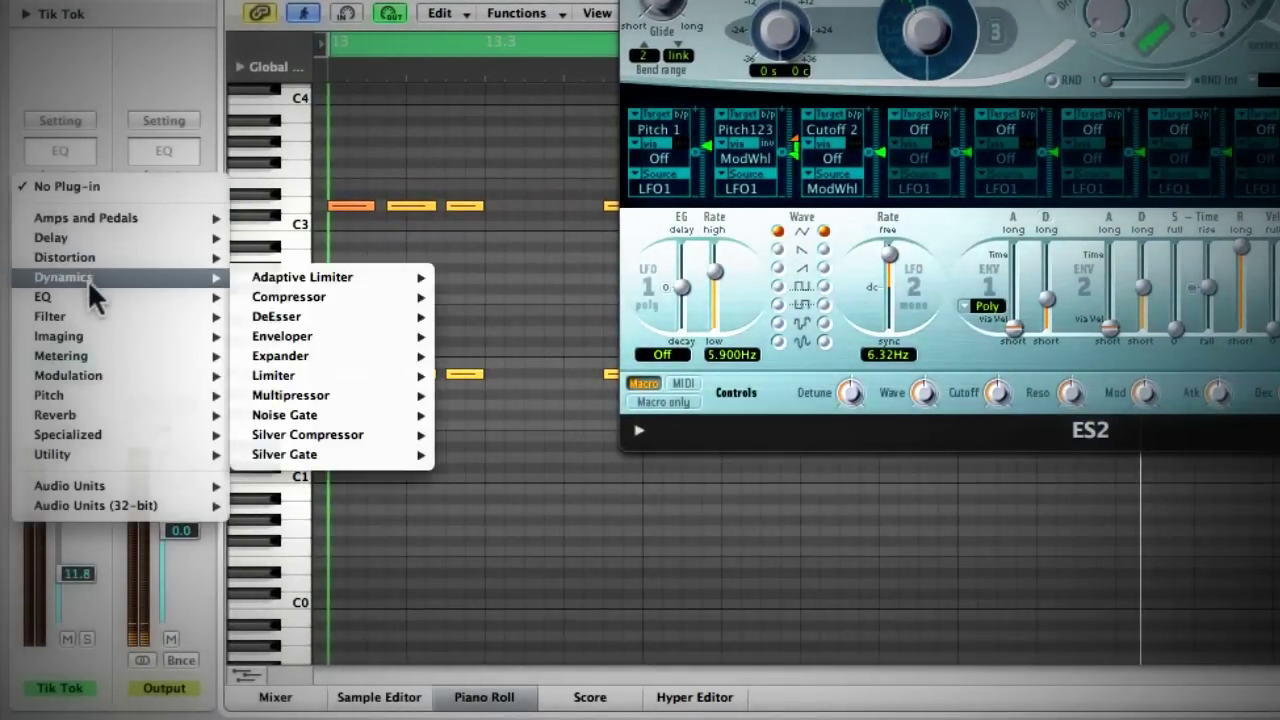
mouse_move(93, 300)
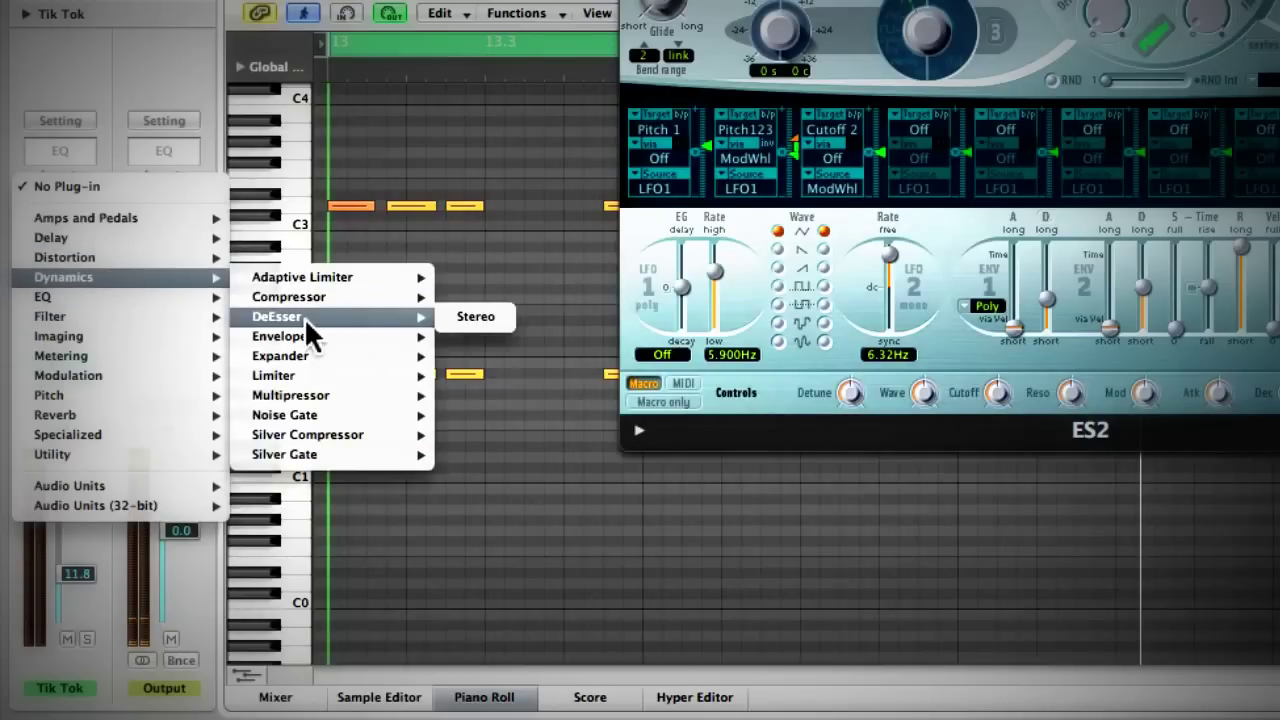
mouse_move(321, 338)
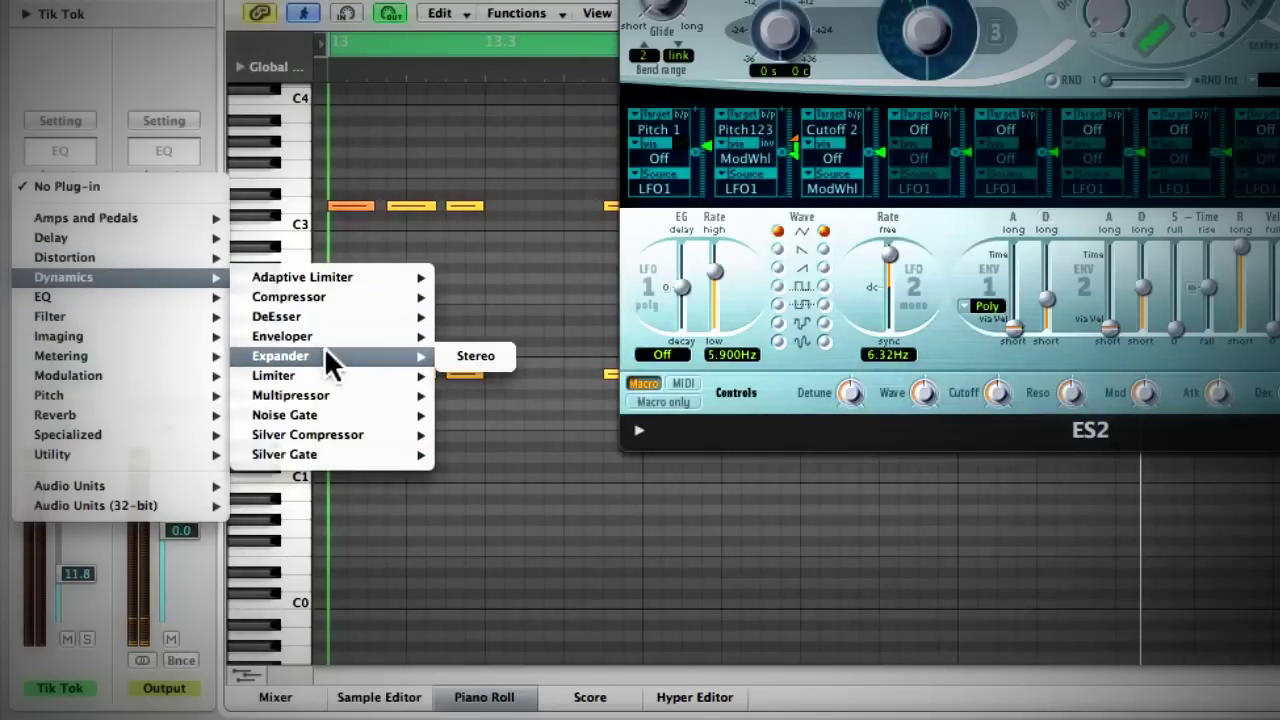
left_click(472, 332)
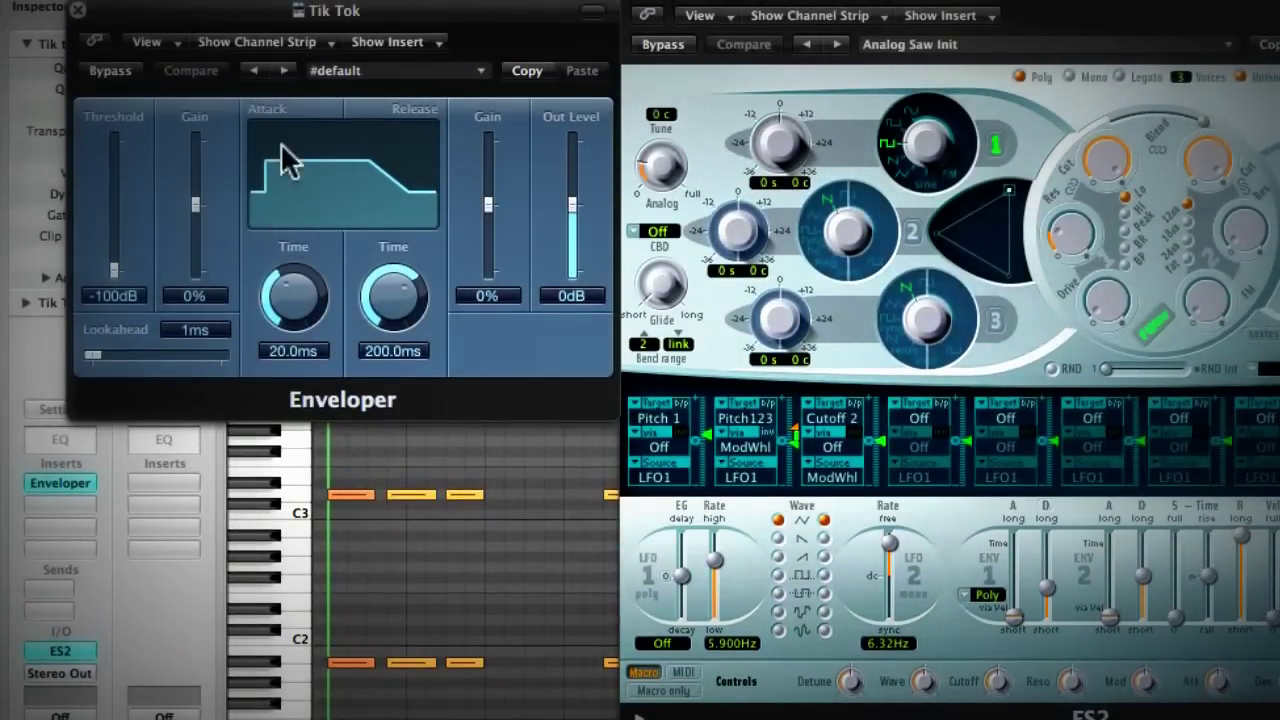
Set the Enveloper's Attack Gain slider to 66%.
mouse_move(195, 200)
left_mouse_down()
mouse_move(196, 186)
mouse_move(200, 215)
mouse_move(194, 203)
left_mouse_up()
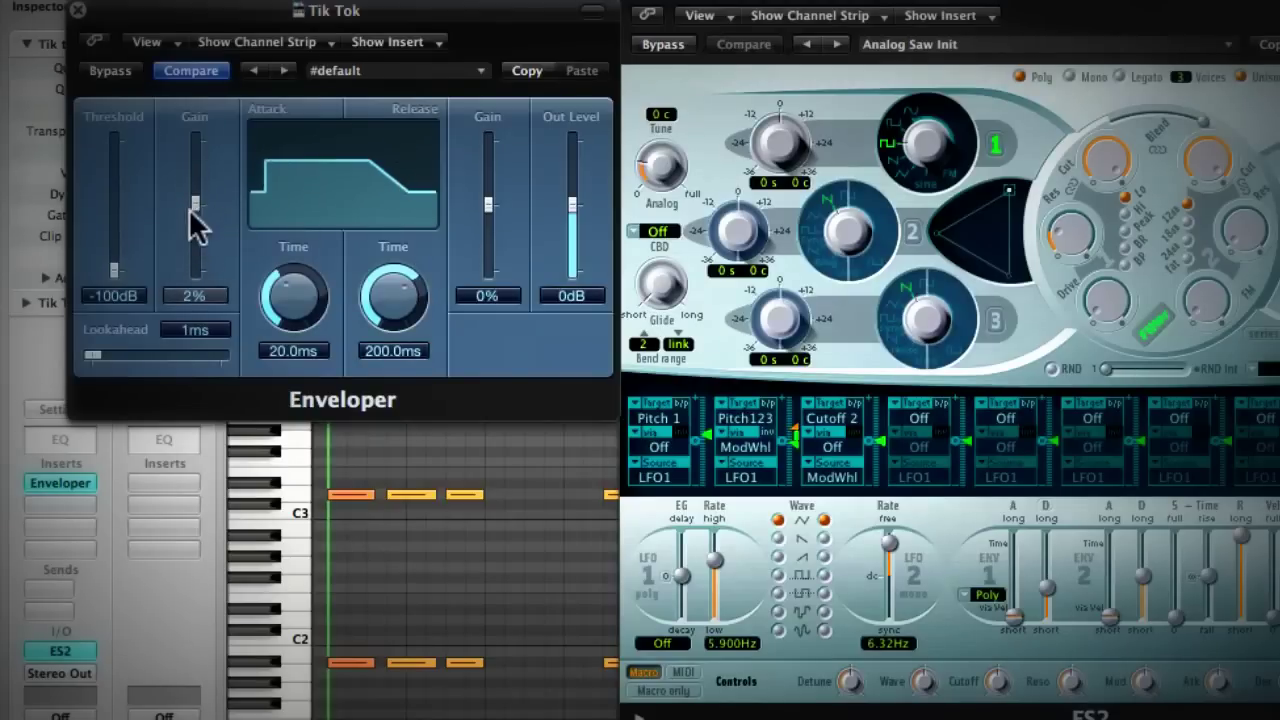
left_click_drag(194, 198, 193, 165)
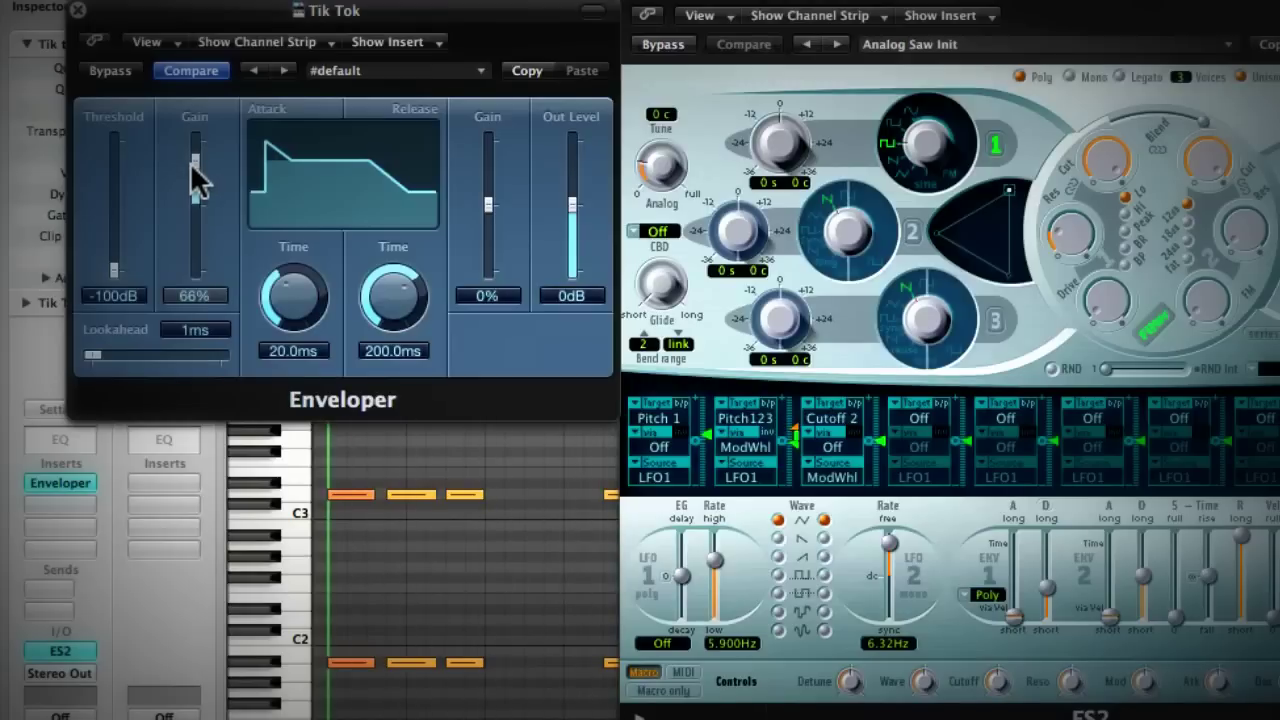
key("space")
left_click(111, 73)
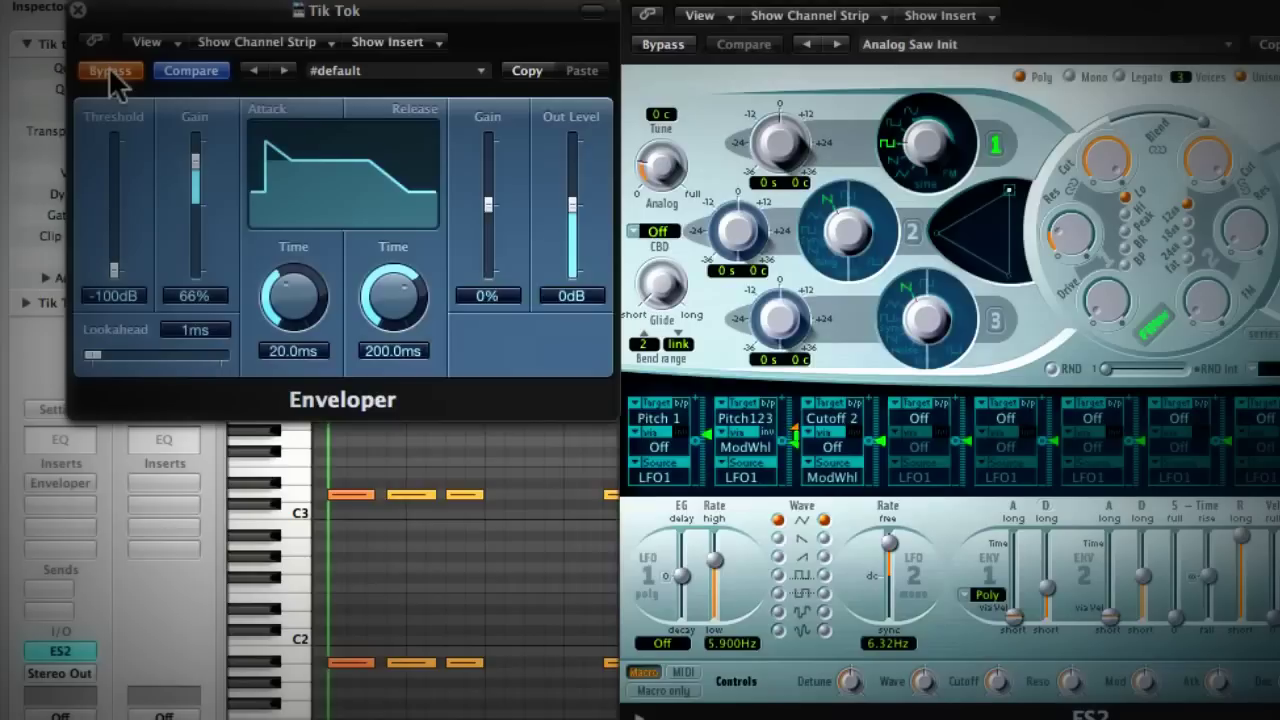
left_click(111, 73)
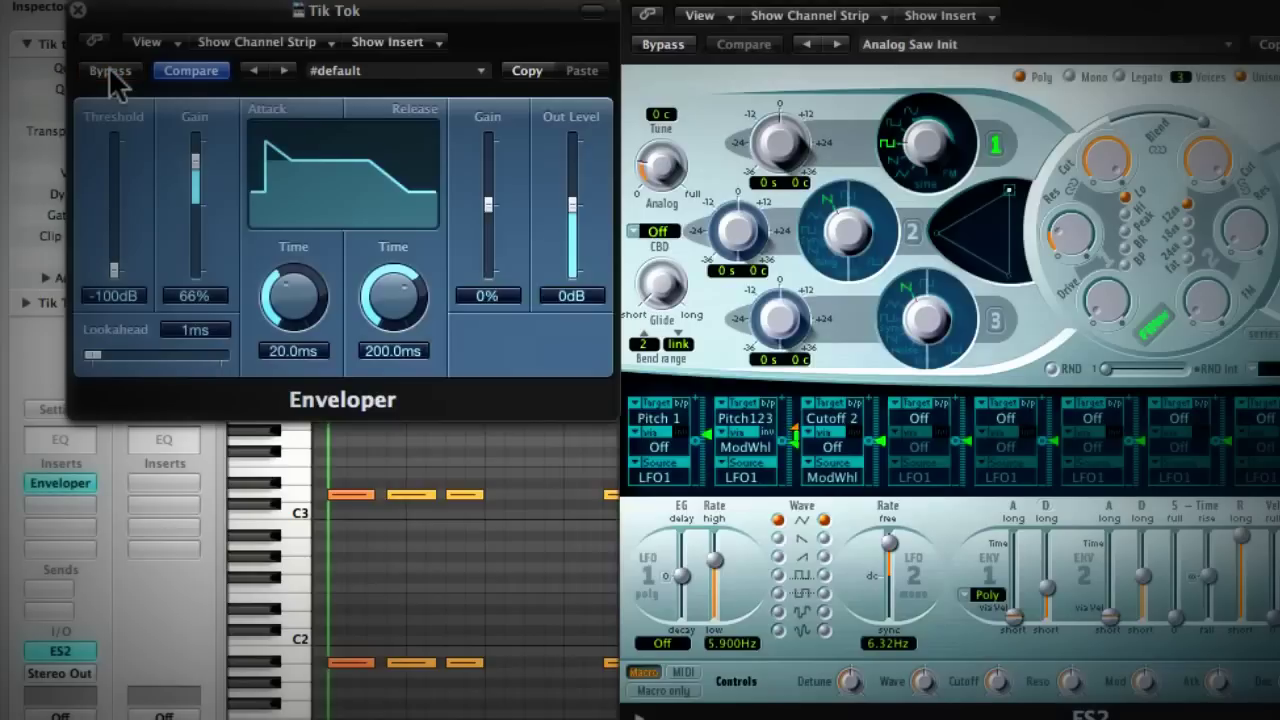
left_click(111, 73)
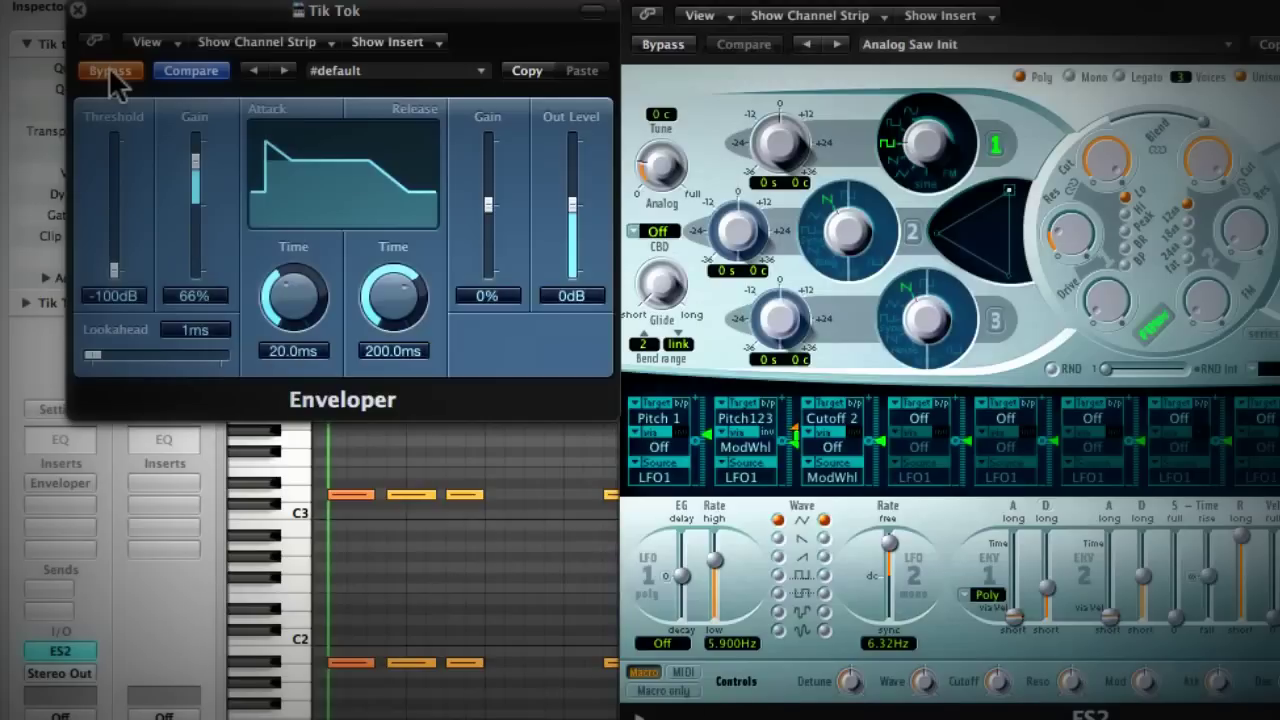
left_click(111, 73)
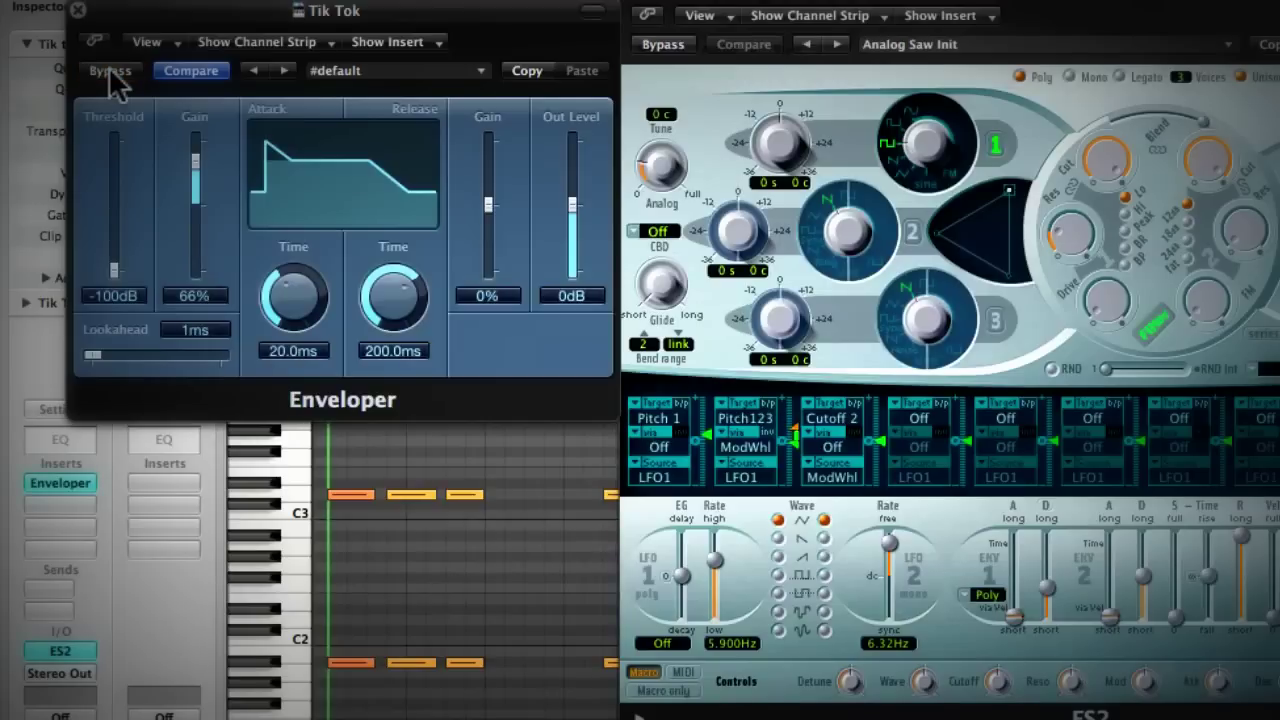